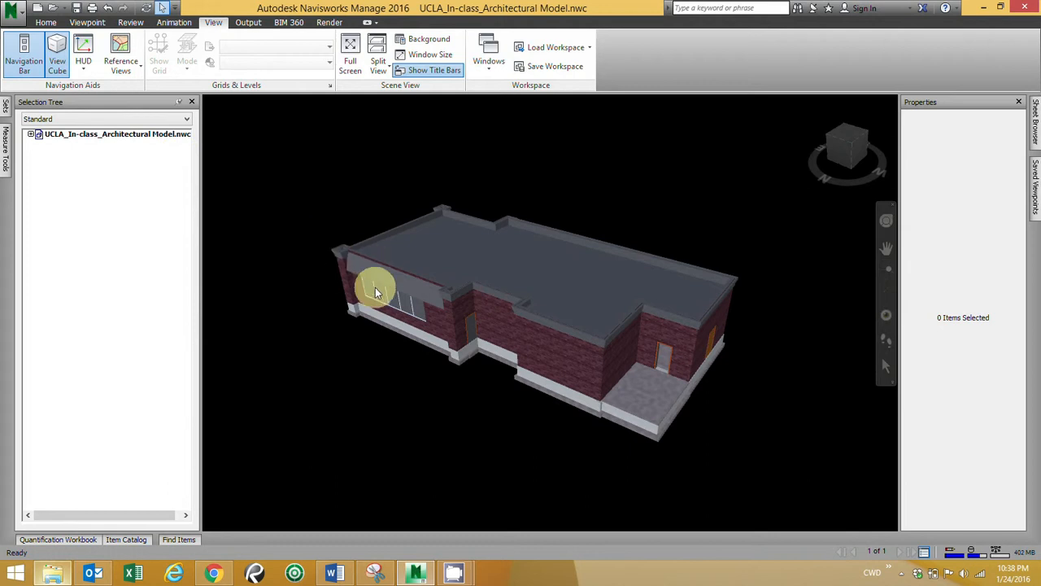
# - Select the front brick wall and set the linear display units to Feet in the program options
pyautogui.click(538, 351)
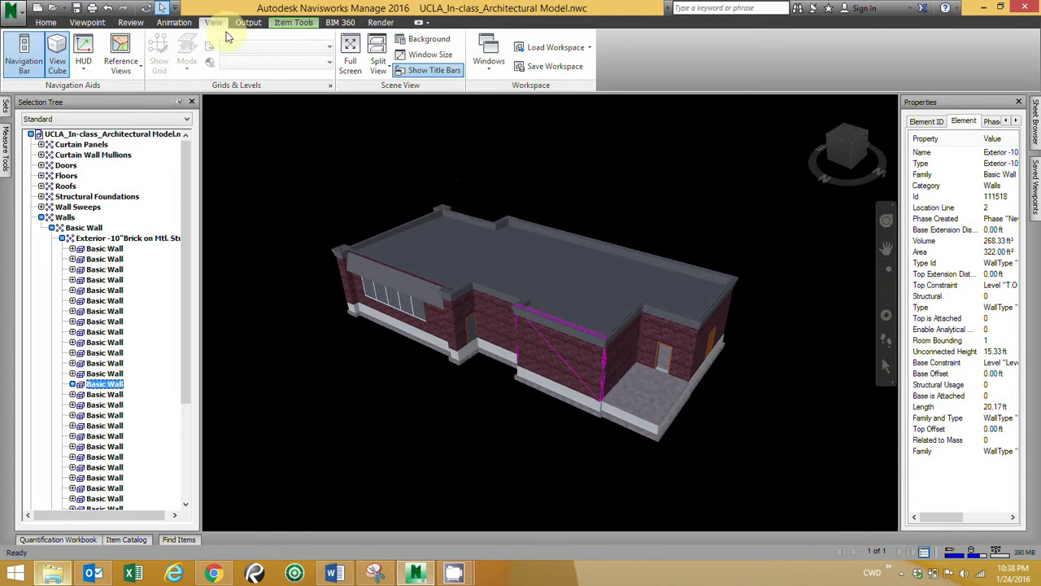
pyautogui.click(20, 14)
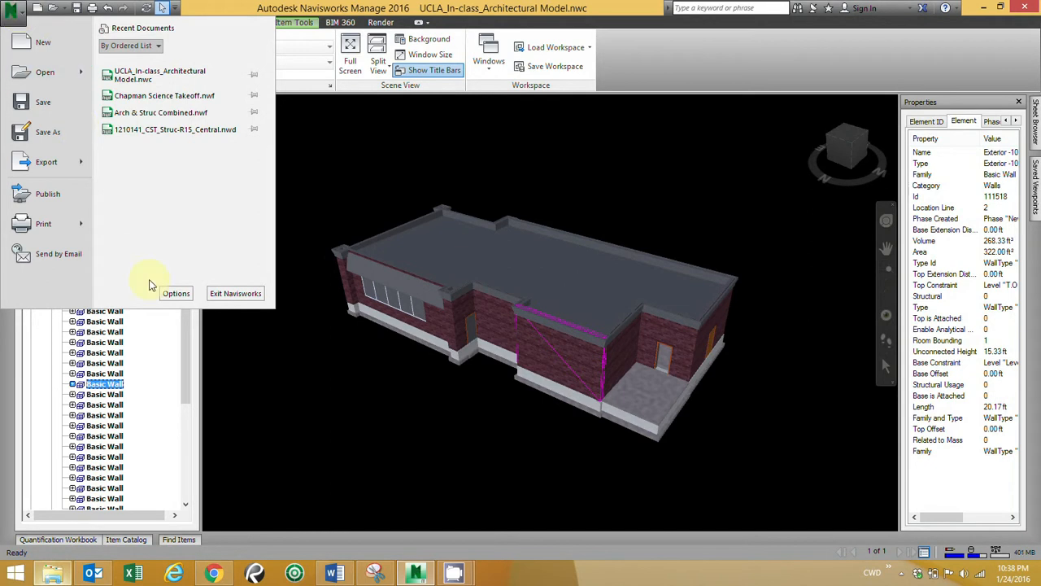
pyautogui.click(179, 296)
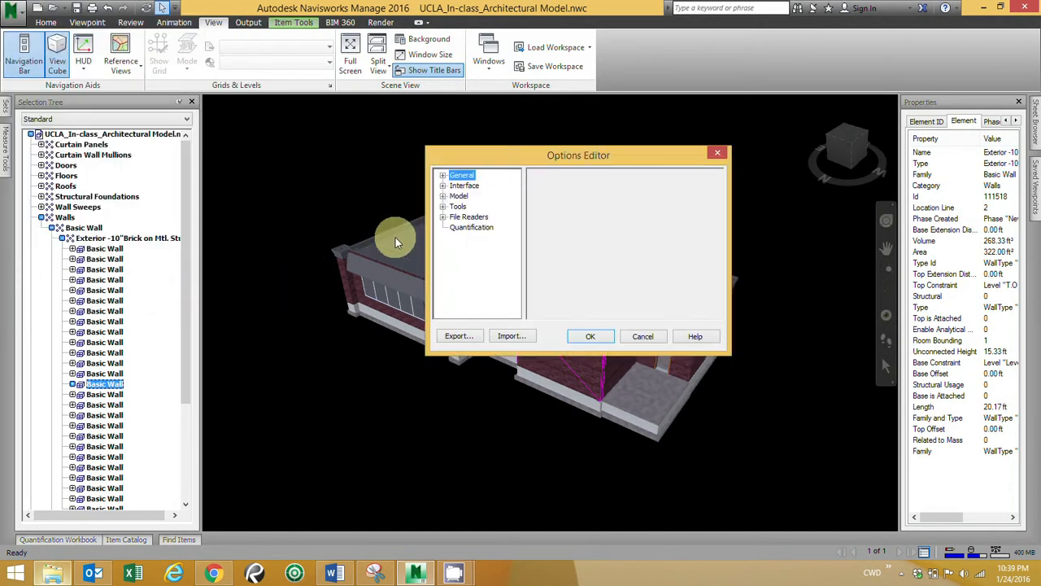
pyautogui.click(443, 177)
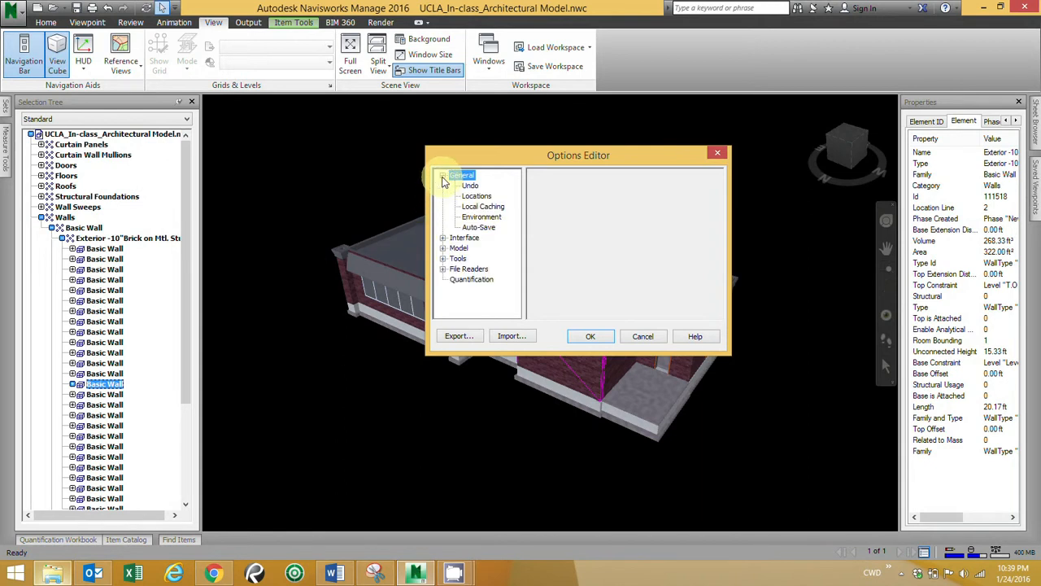
pyautogui.click(443, 178)
pyautogui.click(443, 186)
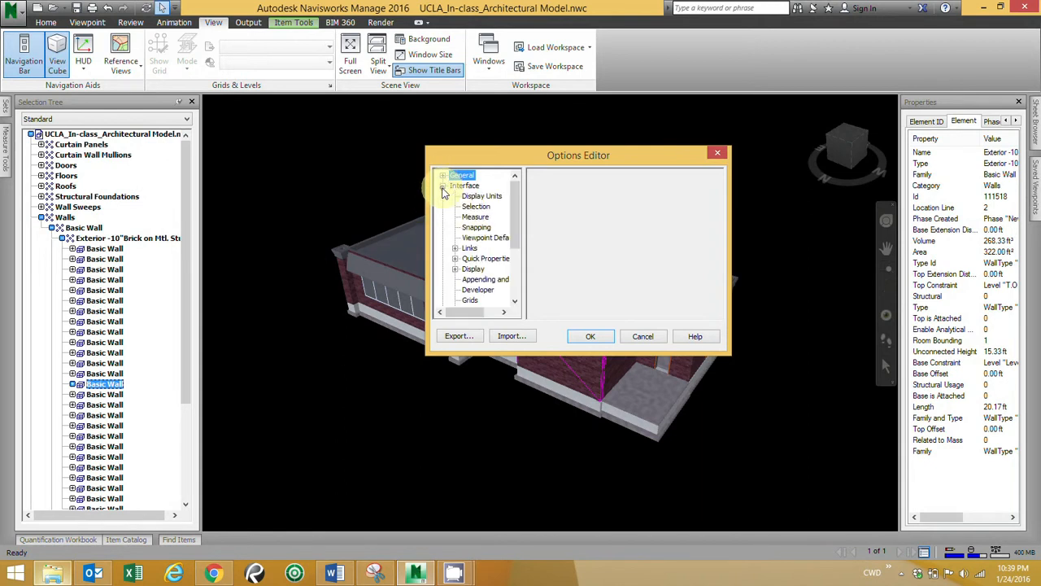
pyautogui.click(482, 198)
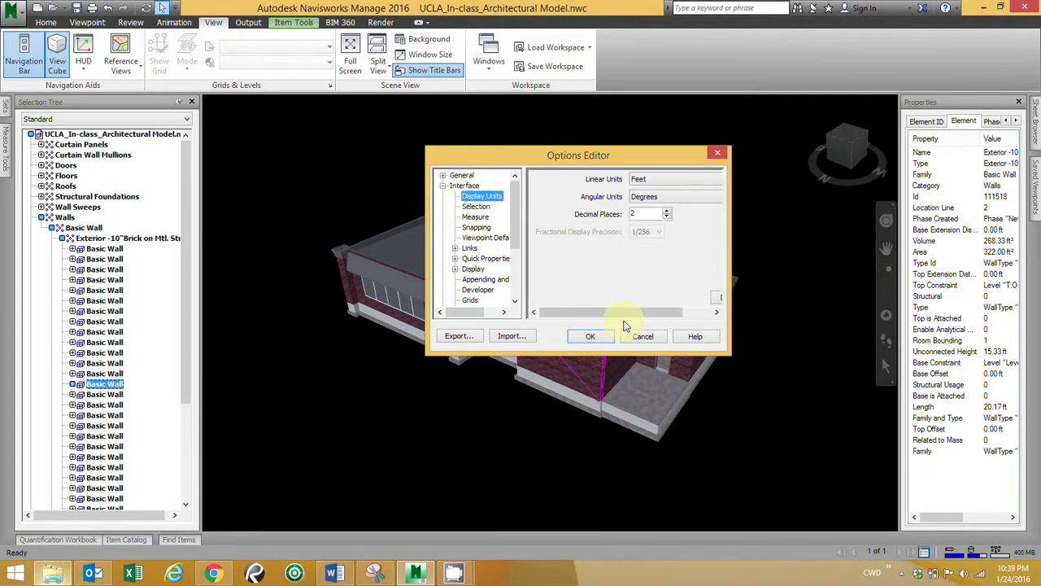
pyautogui.moveTo(610, 311); pyautogui.dragTo(638, 312)
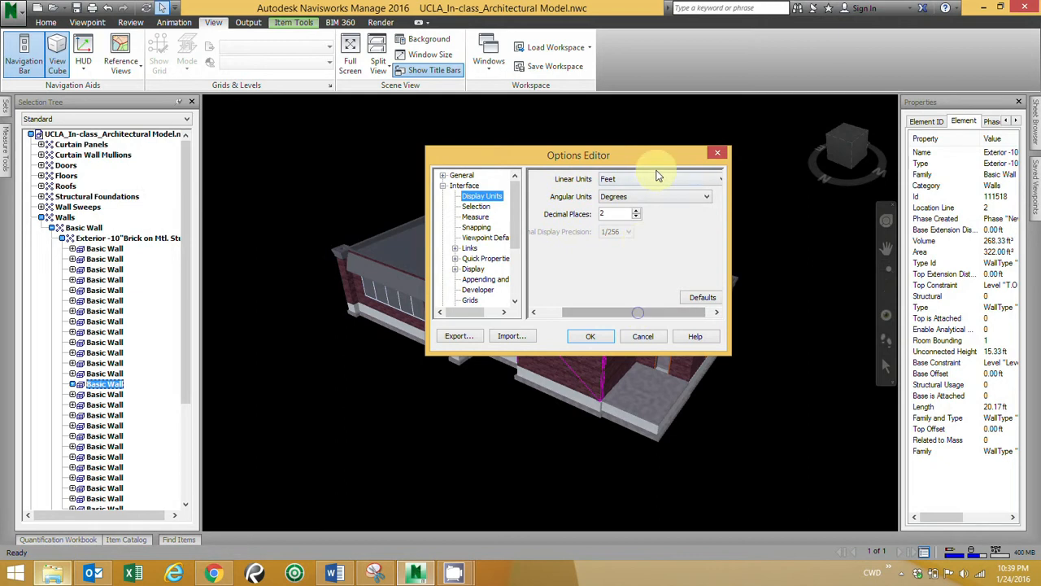
pyautogui.click(661, 179)
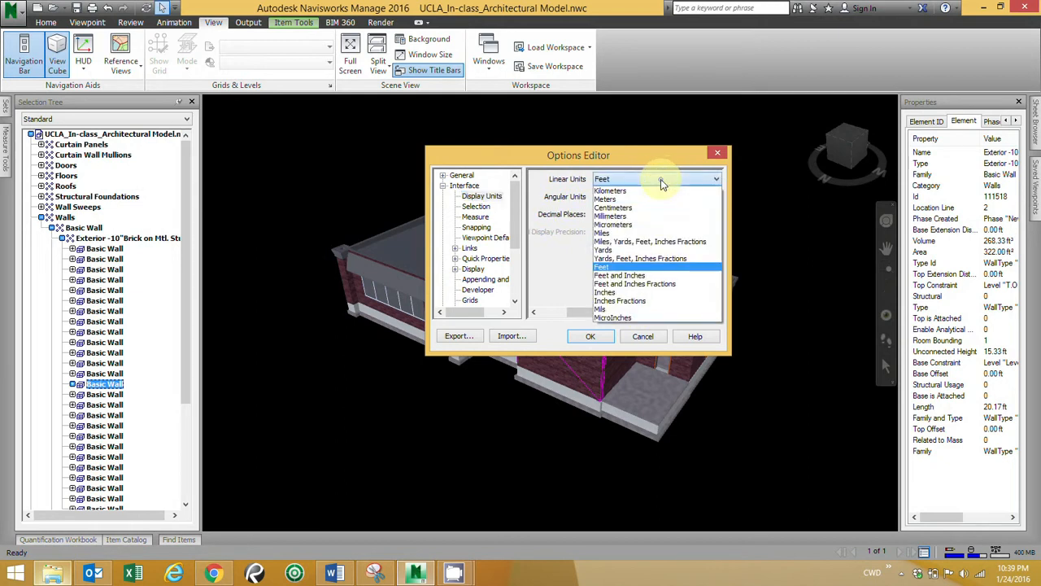
pyautogui.click(632, 268)
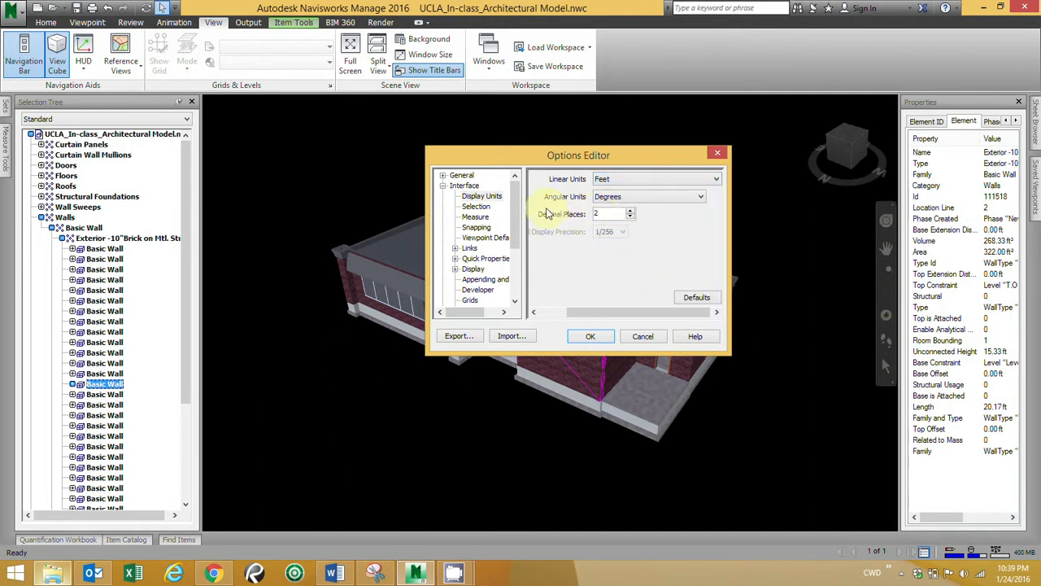
# - Set the selection resolution to First Object and the selection highlight to Wireframe in magenta
pyautogui.click(474, 208)
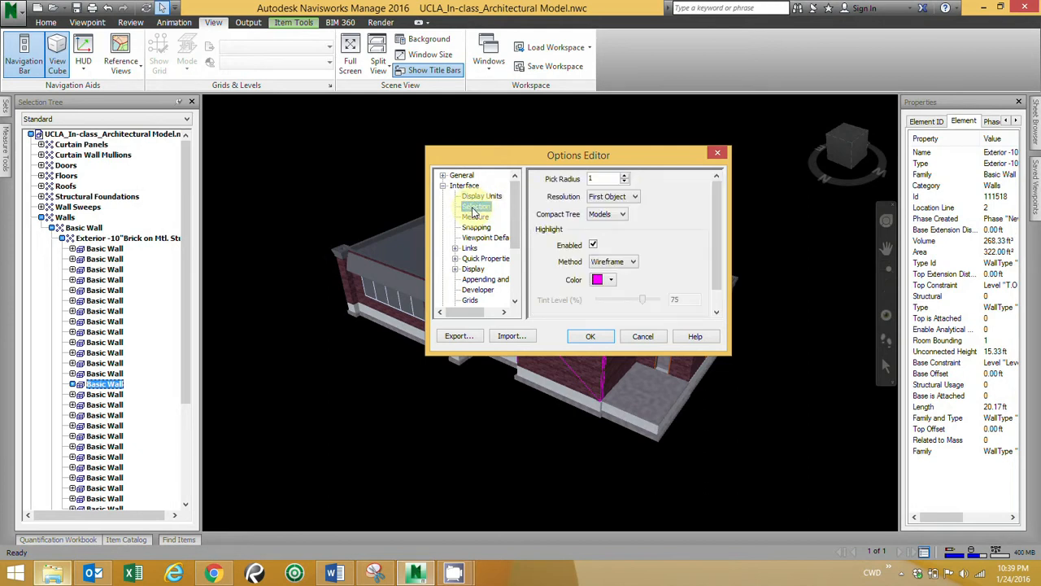
pyautogui.click(622, 196)
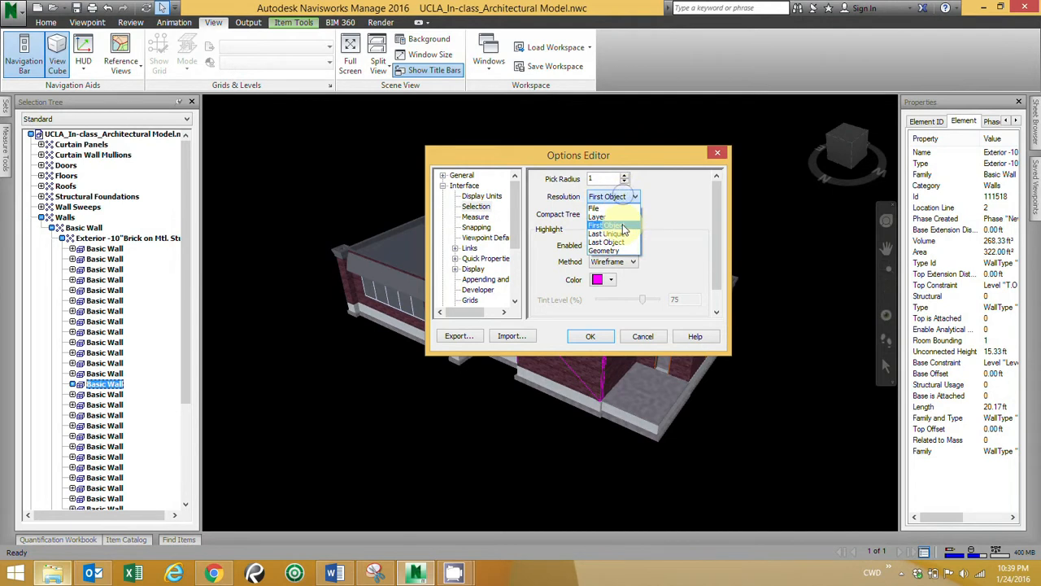
pyautogui.click(615, 225)
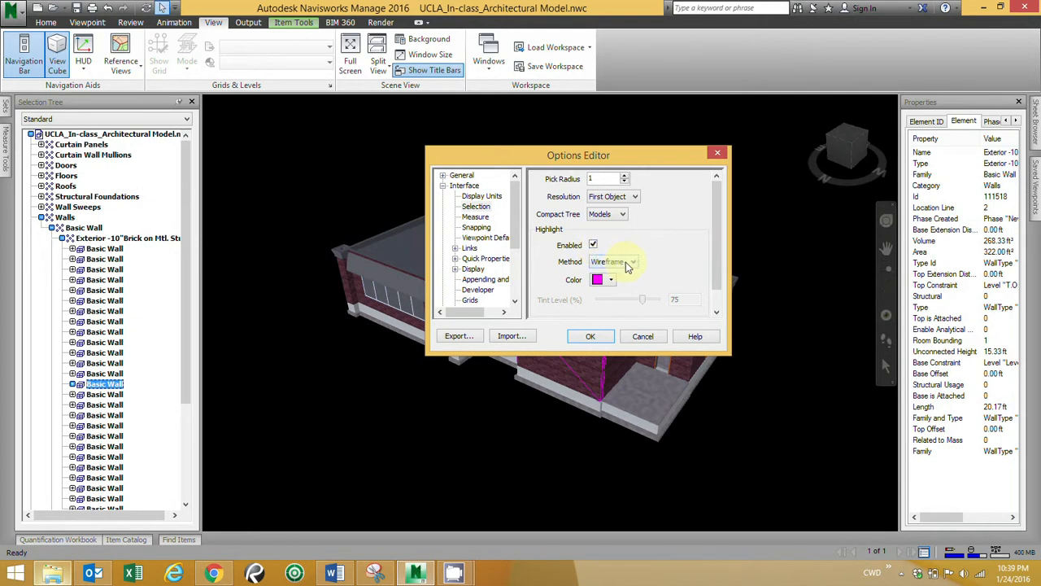
pyautogui.click(626, 262)
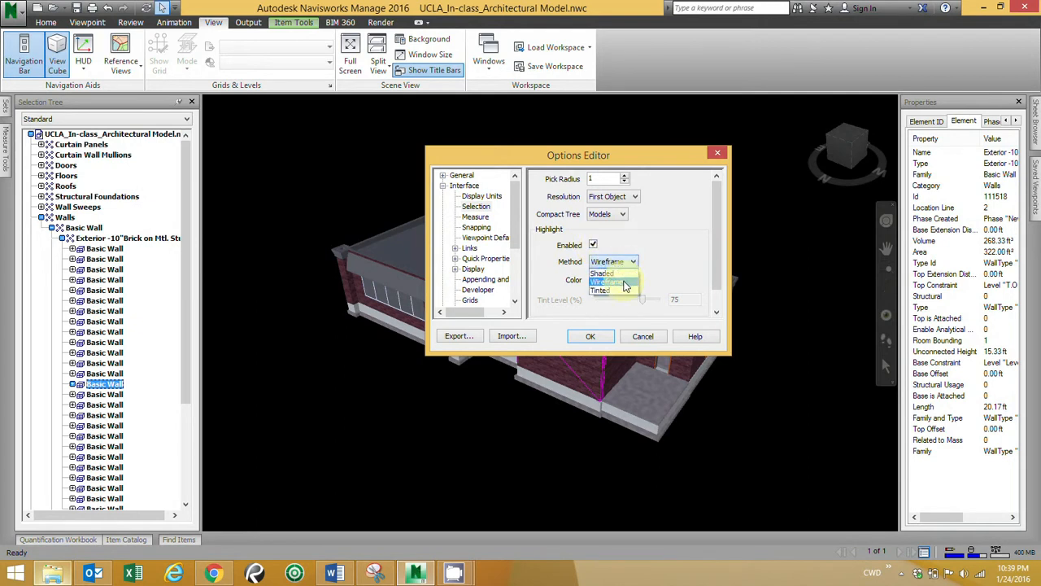
pyautogui.click(626, 282)
pyautogui.click(611, 280)
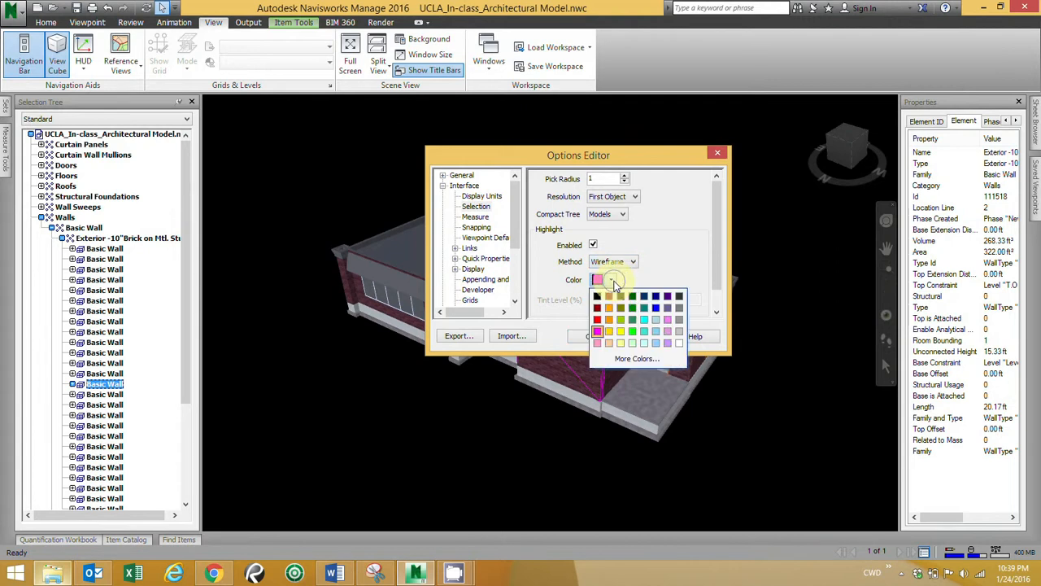
pyautogui.click(598, 334)
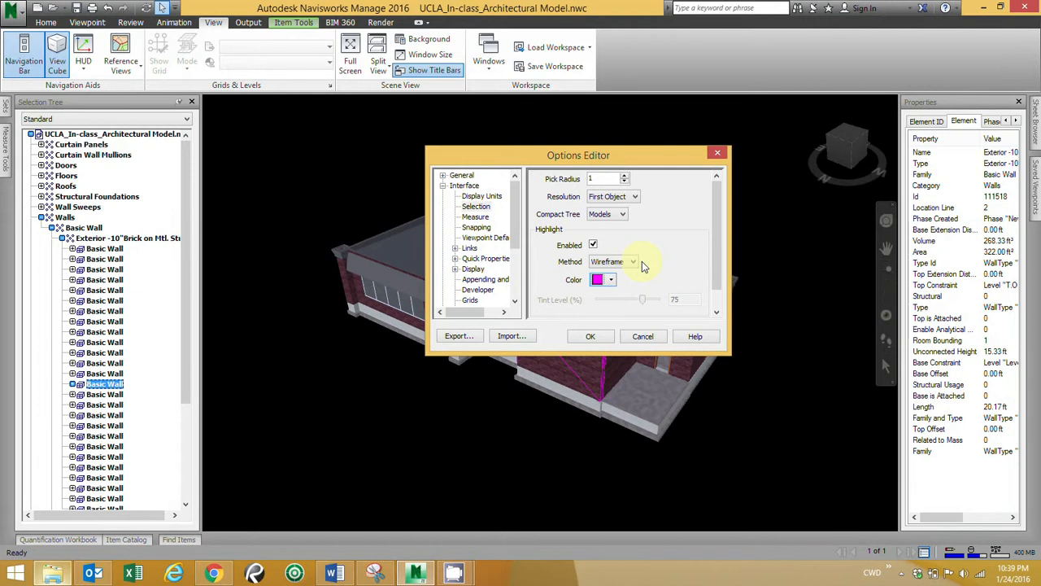
# - Review the model performance options, including closing NWC/NWD files on load, and accept the options
pyautogui.moveTo(512, 207); pyautogui.dragTo(514, 267)
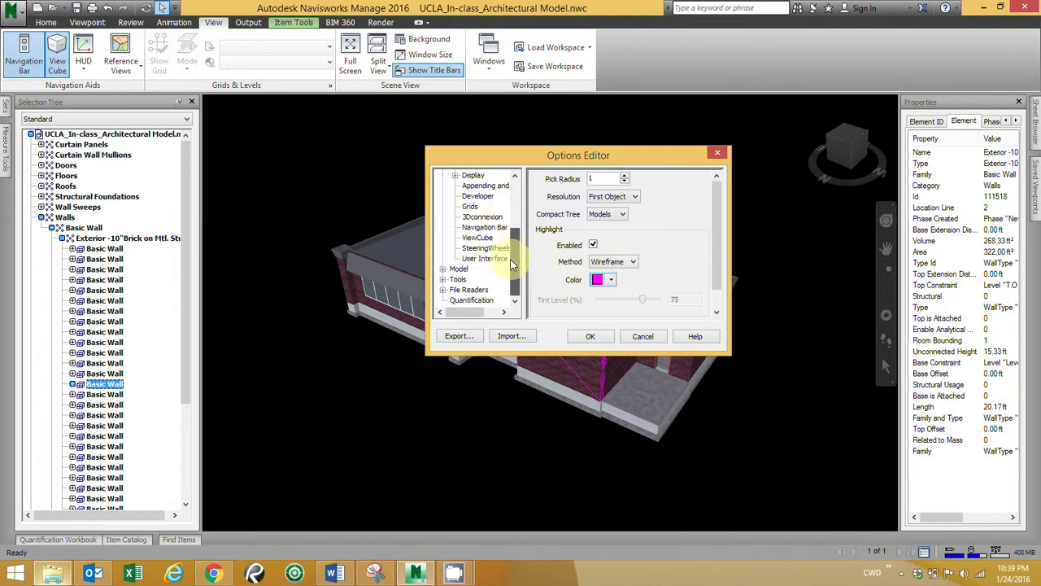
pyautogui.click(457, 269)
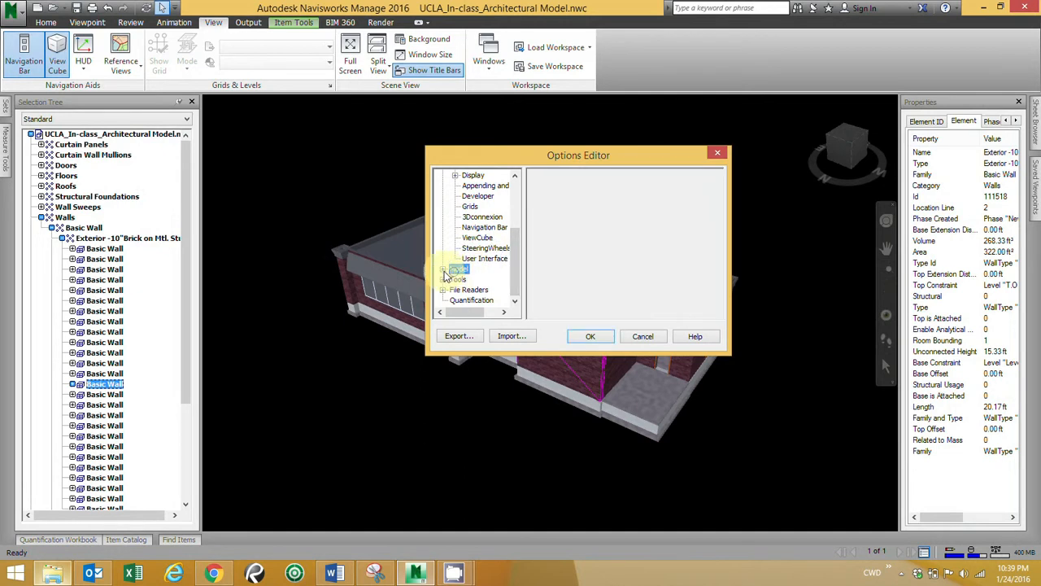
pyautogui.click(443, 270)
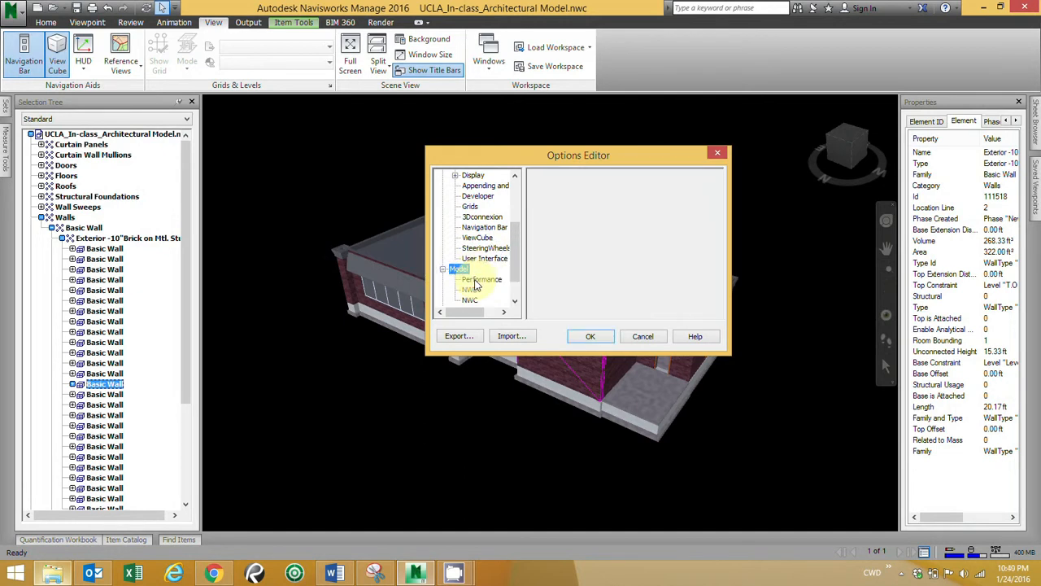
pyautogui.click(480, 279)
pyautogui.moveTo(716, 207); pyautogui.dragTo(717, 248)
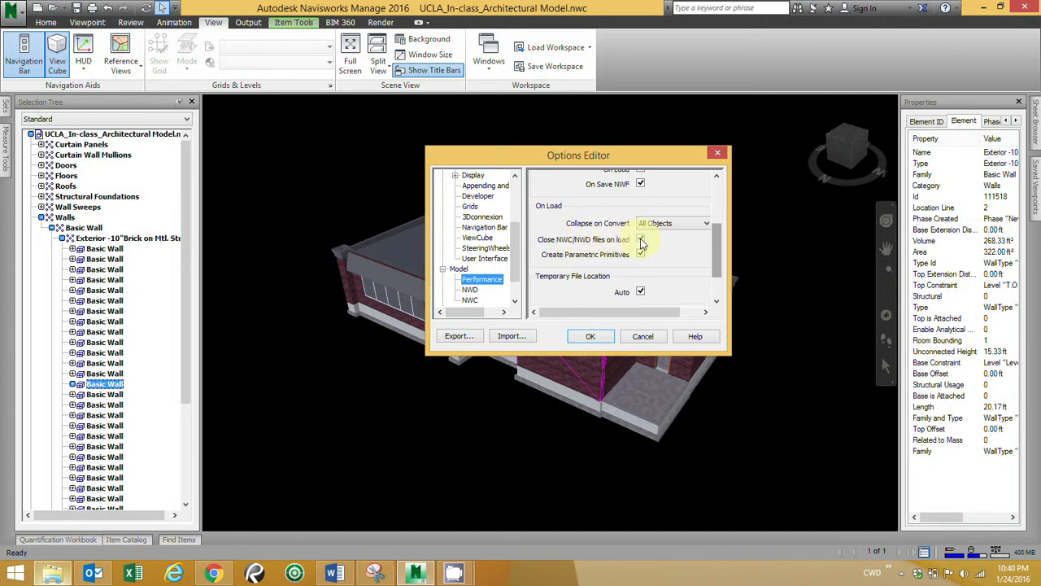
pyautogui.click(590, 336)
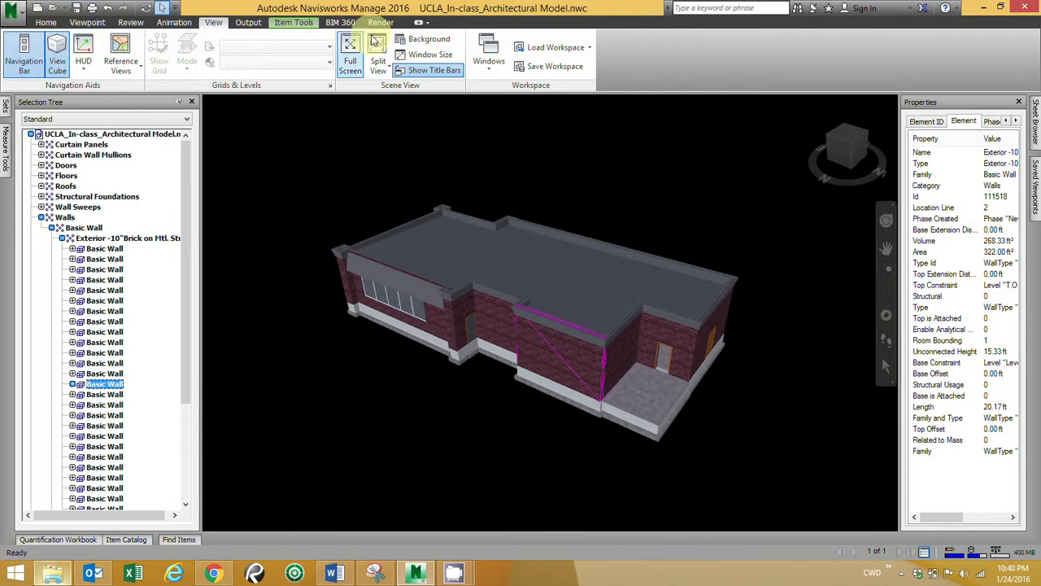
# - Look over the selection tree, the Find Items search and the selection sets list, clearing the wall selection
pyautogui.click(46, 23)
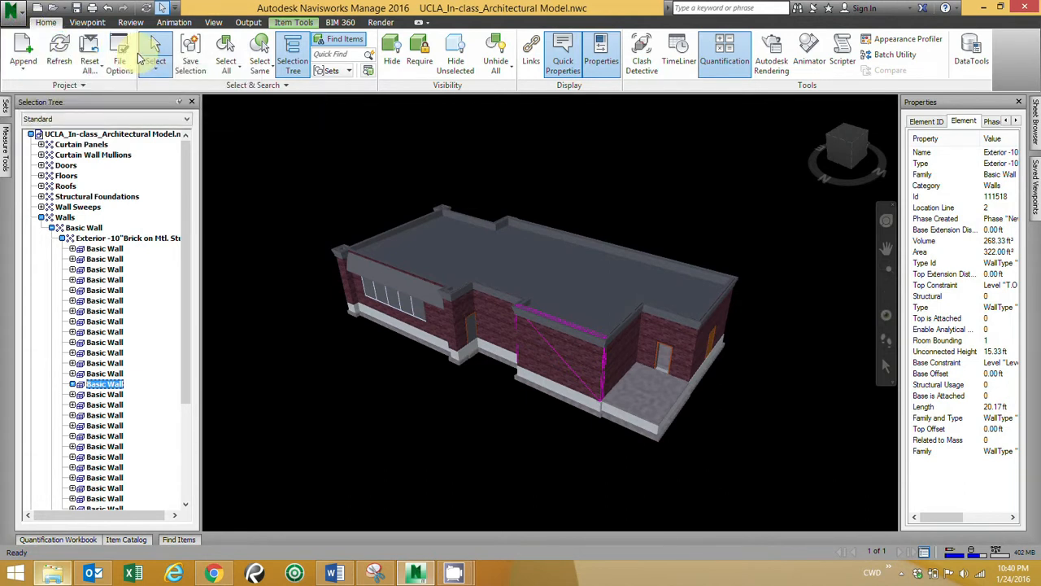
pyautogui.click(295, 53)
pyautogui.click(294, 53)
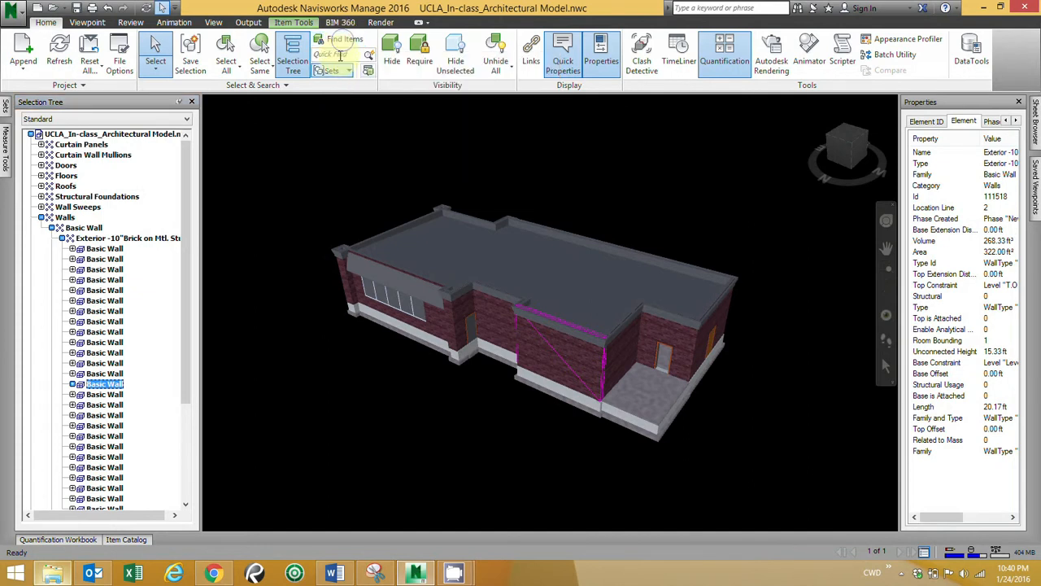
pyautogui.click(341, 43)
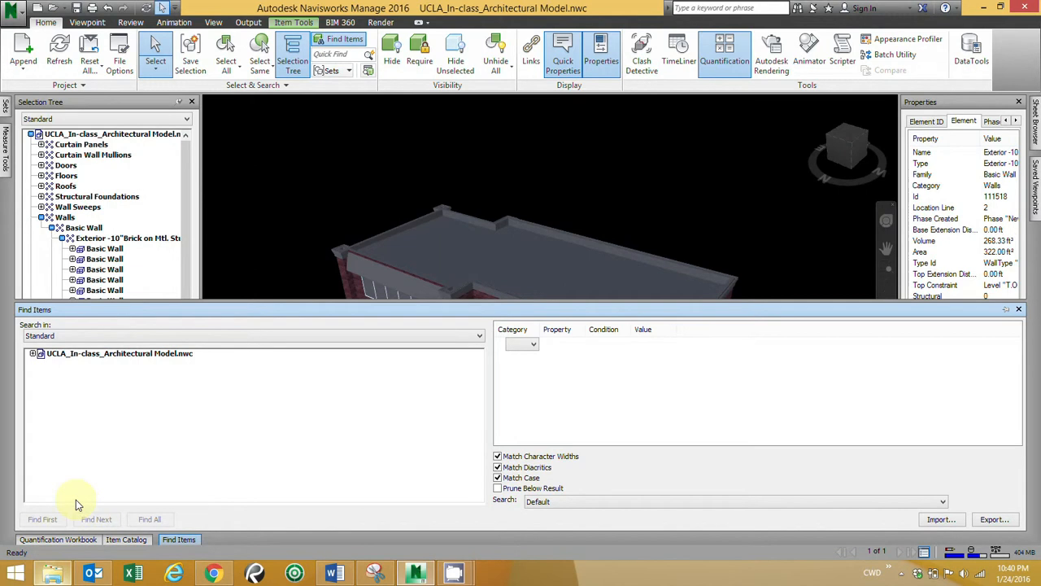
pyautogui.click(259, 216)
pyautogui.click(330, 72)
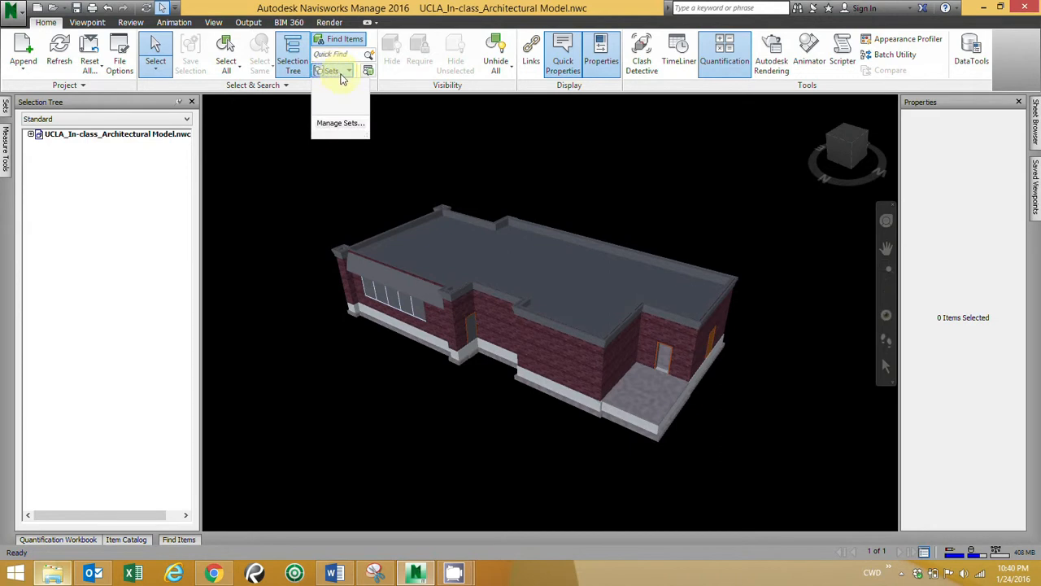
pyautogui.click(410, 124)
# - Hide the main flat roof and the front brick exterior wall
pyautogui.click(440, 261)
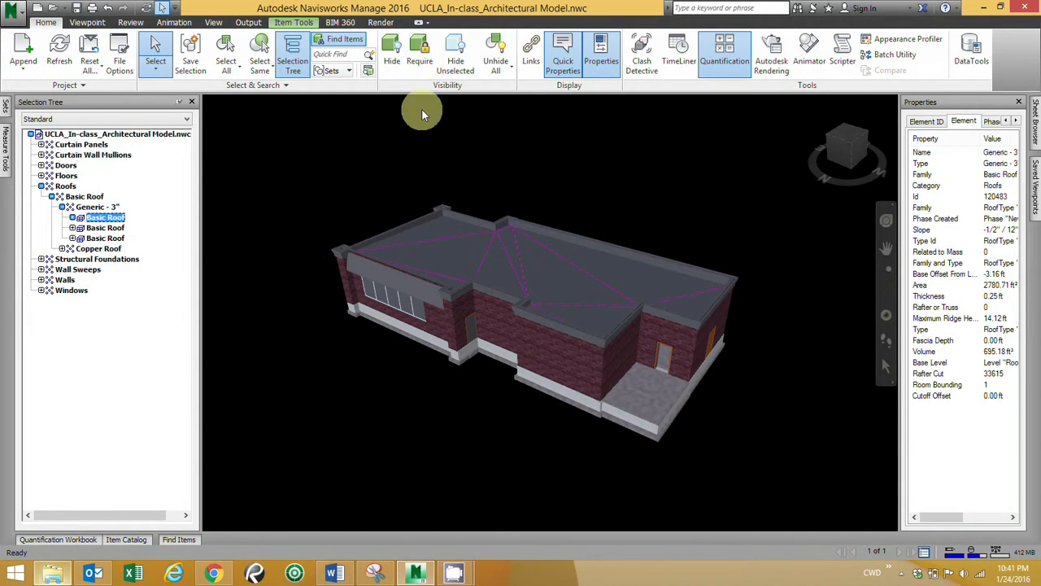
pyautogui.click(391, 57)
pyautogui.click(572, 348)
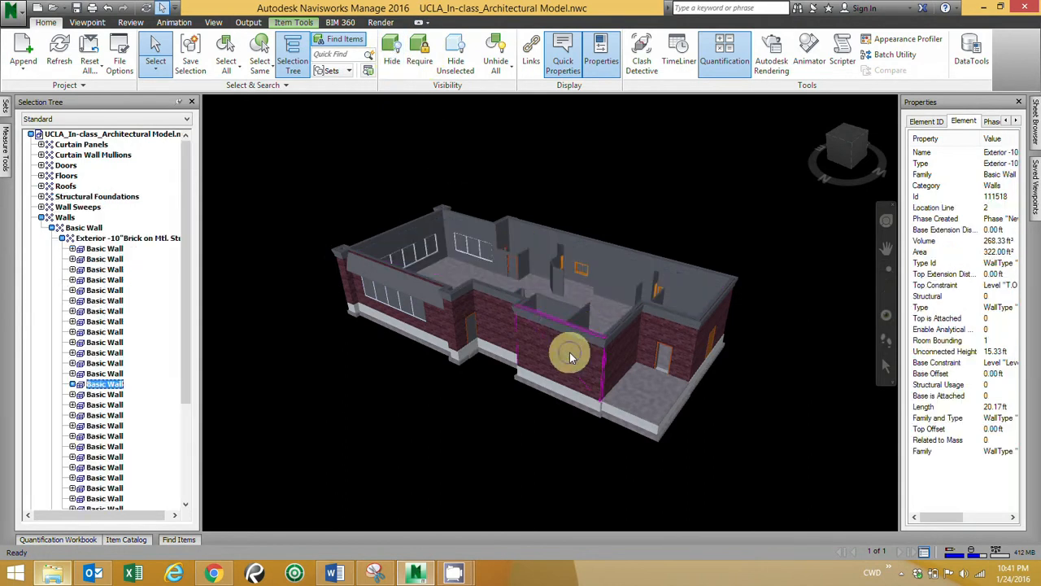
pyautogui.click(391, 57)
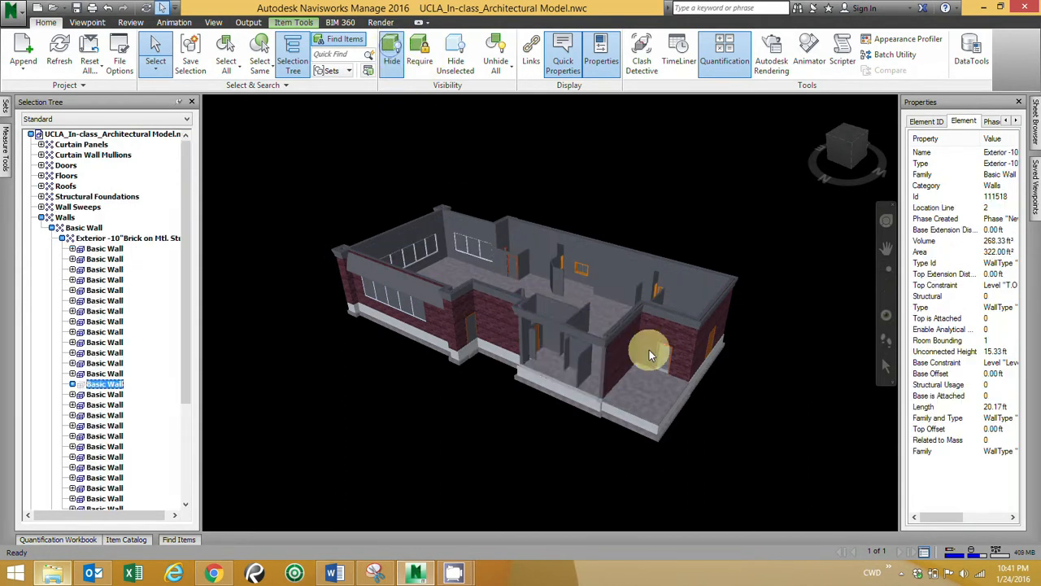
# - Isolate the concrete porch slab by hiding all unselected items, and turn the isolation off again
pyautogui.click(654, 392)
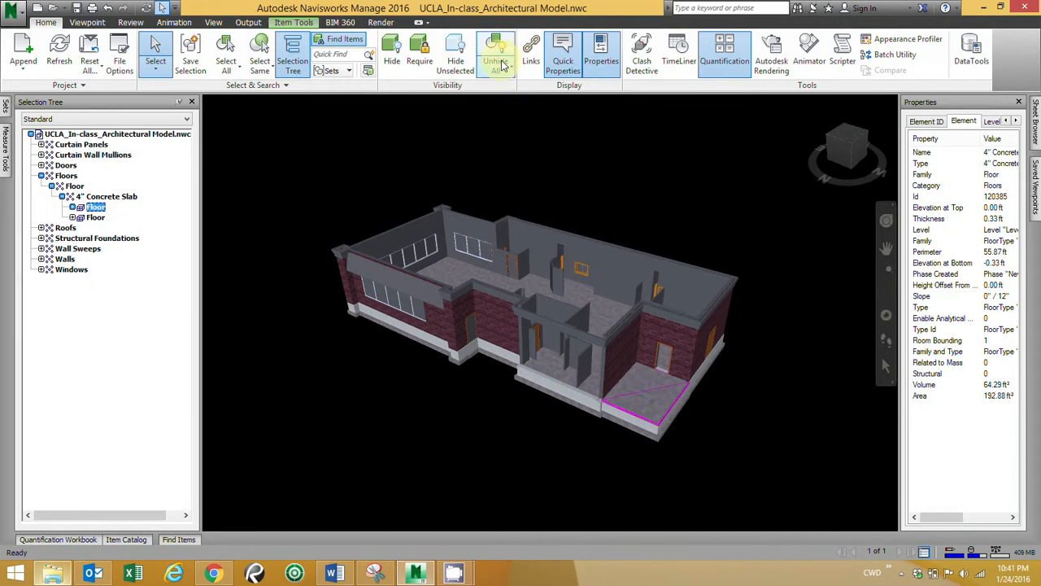
pyautogui.click(457, 51)
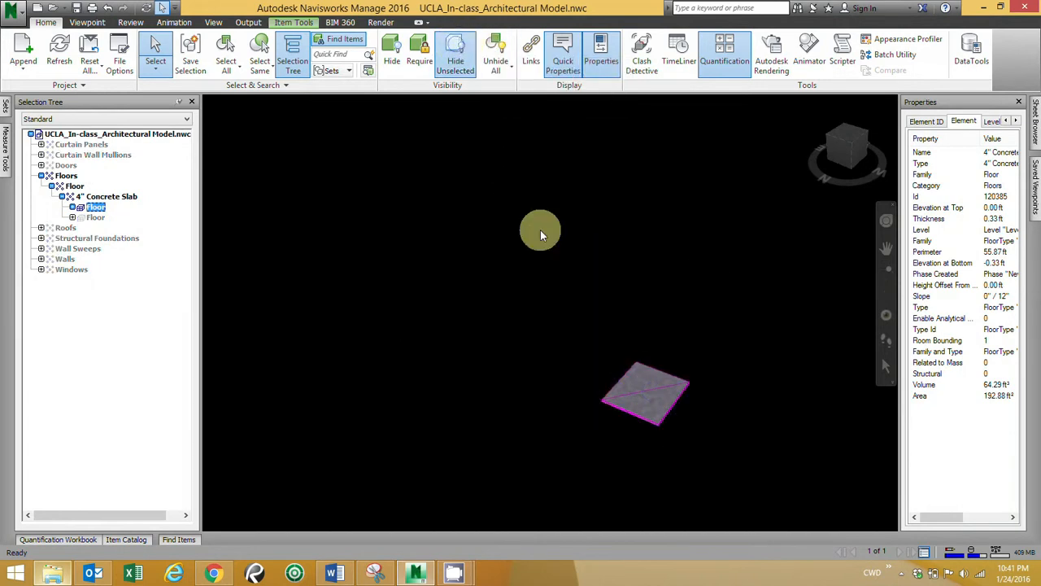
pyautogui.click(456, 55)
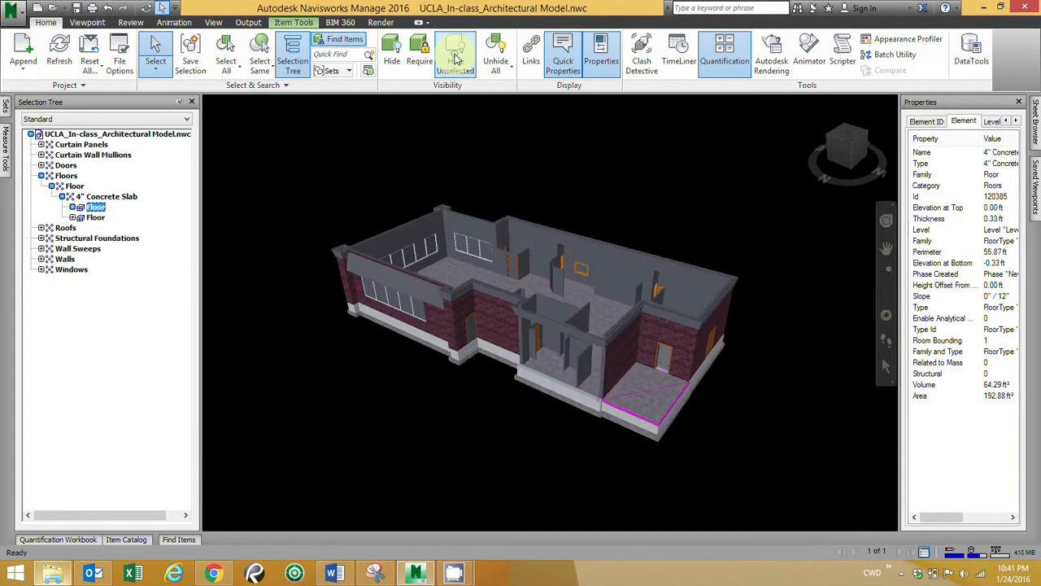
# - Unhide all hidden building elements and clear the selection
pyautogui.click(497, 50)
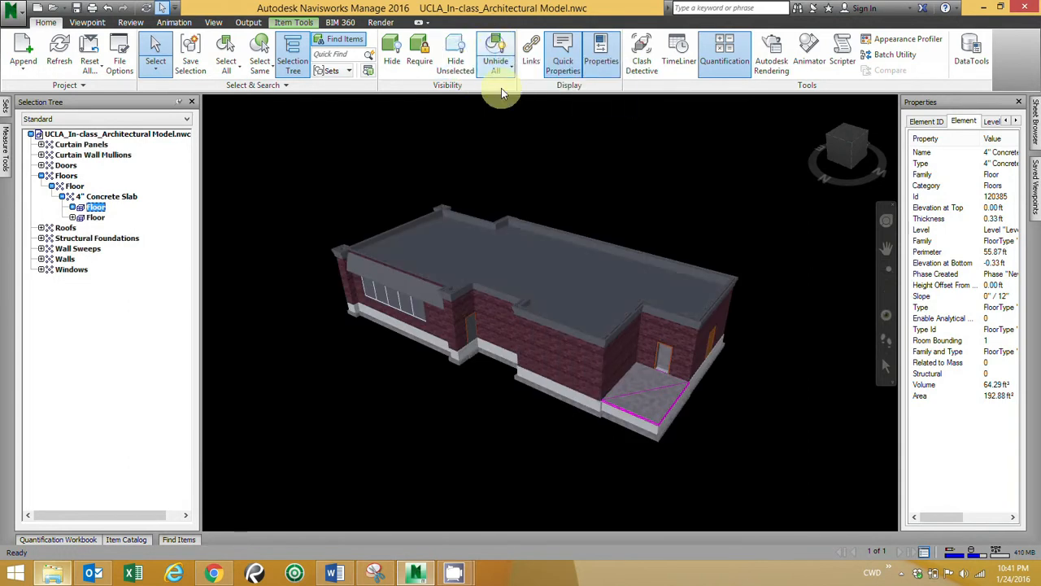
pyautogui.click(547, 177)
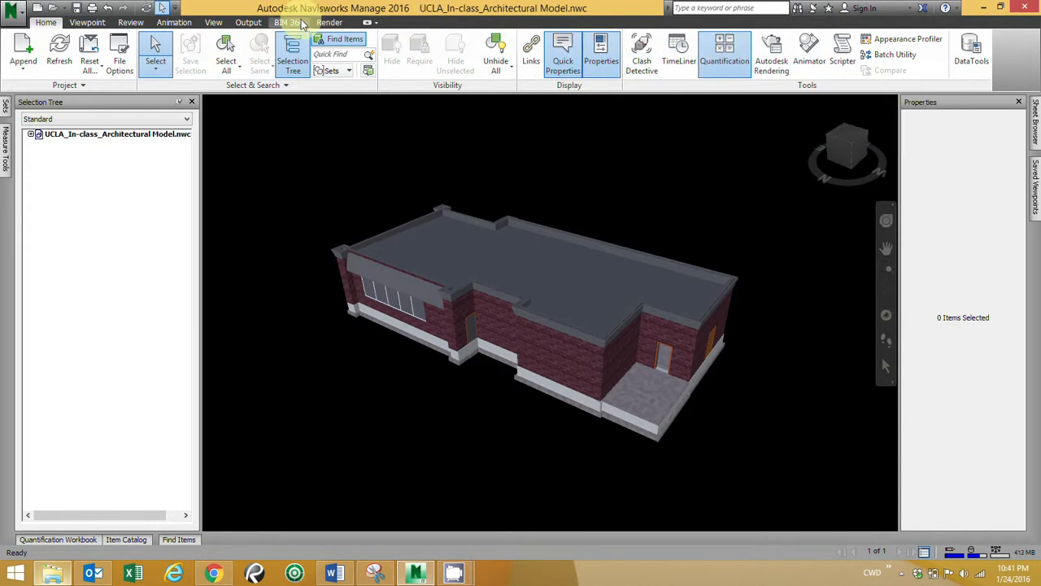
# - Switch the camera to Orthographic projection and return it to Perspective
pyautogui.click(87, 22)
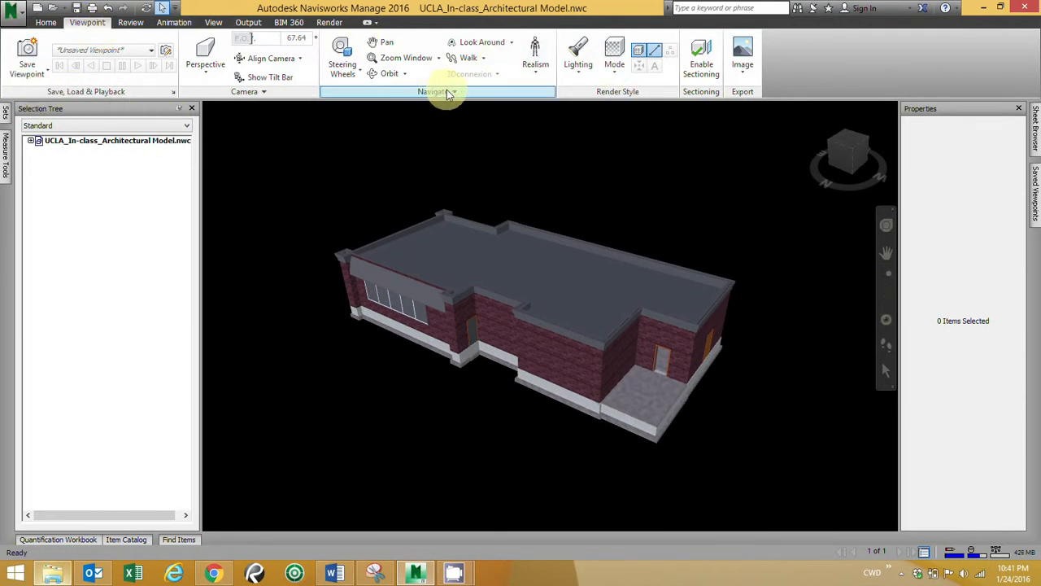
pyautogui.click(205, 74)
pyautogui.click(215, 120)
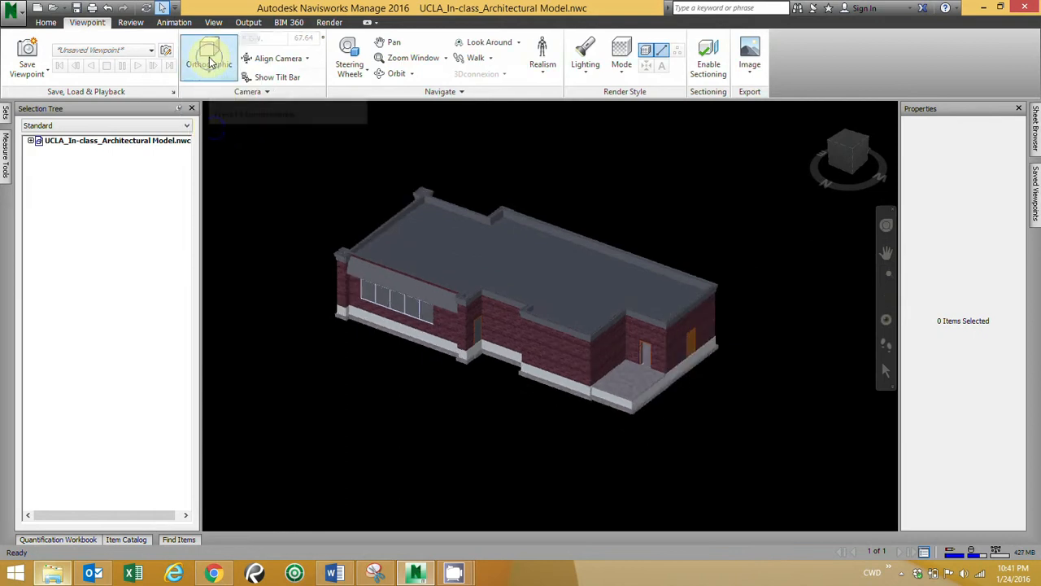
pyautogui.click(210, 64)
pyautogui.click(214, 96)
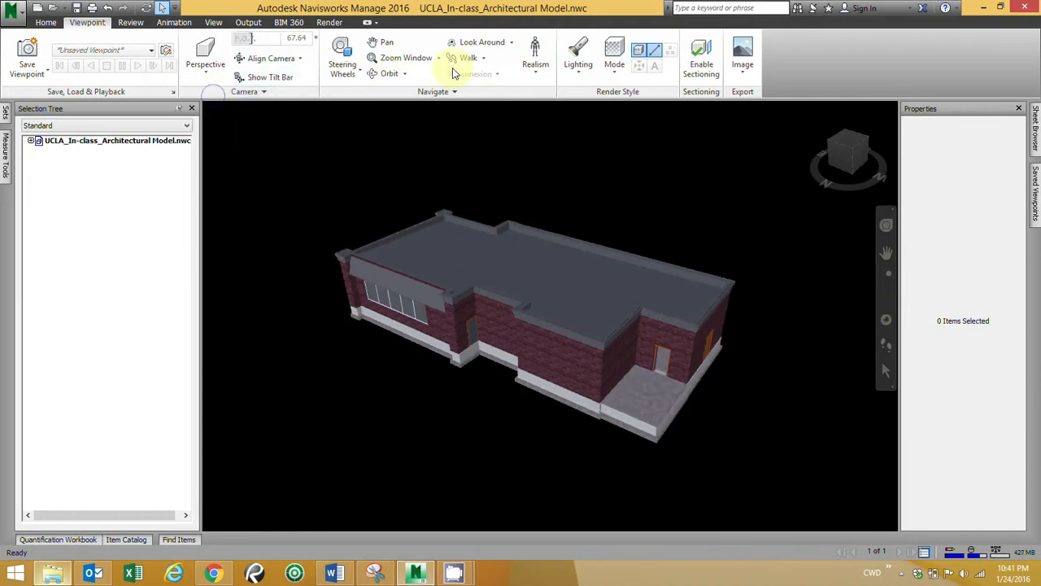
# - Switch the model's render mode to Shaded and return it to Full Render
pyautogui.click(616, 54)
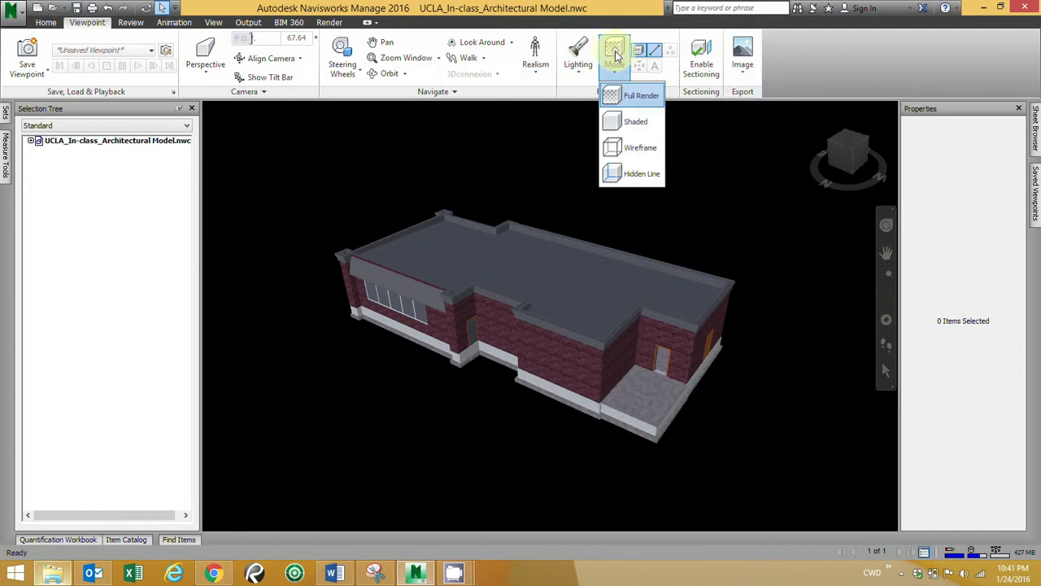
pyautogui.click(639, 123)
pyautogui.moveTo(579, 293)
pyautogui.keyDown('shift'); pyautogui.mouseDown(button='middle')
pyautogui.moveTo(486, 225)
pyautogui.moveTo(673, 311)
pyautogui.moveTo(539, 271)
pyautogui.moveTo(581, 272)
pyautogui.moveTo(558, 298)
pyautogui.mouseUp(button='middle'); pyautogui.keyUp('shift')
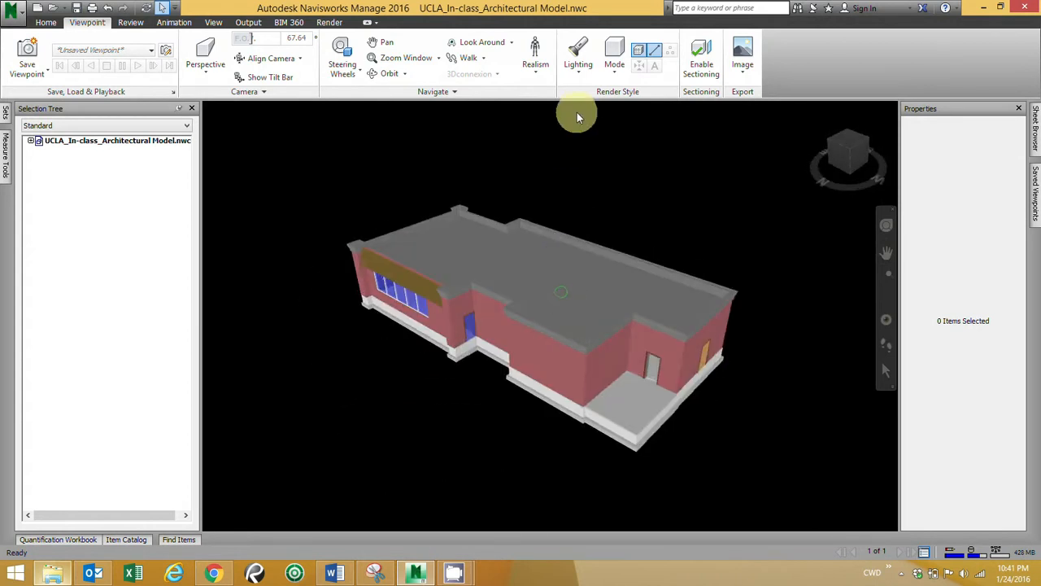
pyautogui.click(616, 65)
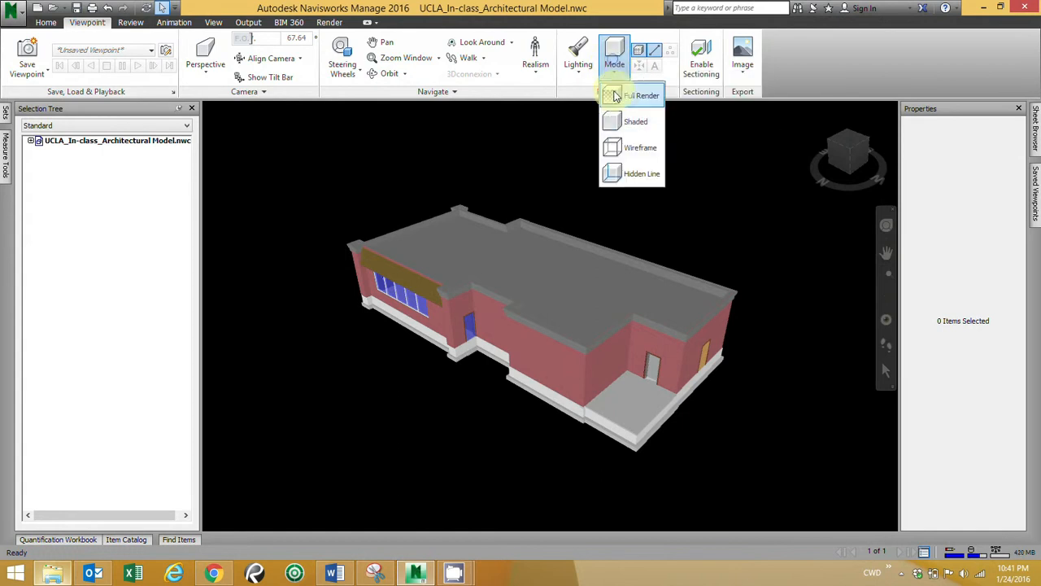
pyautogui.click(618, 96)
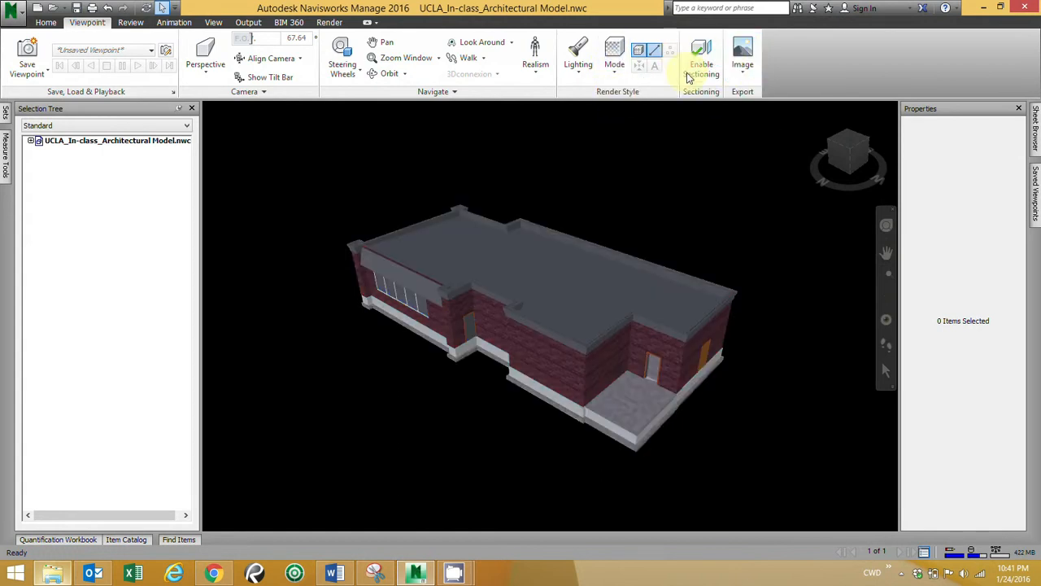